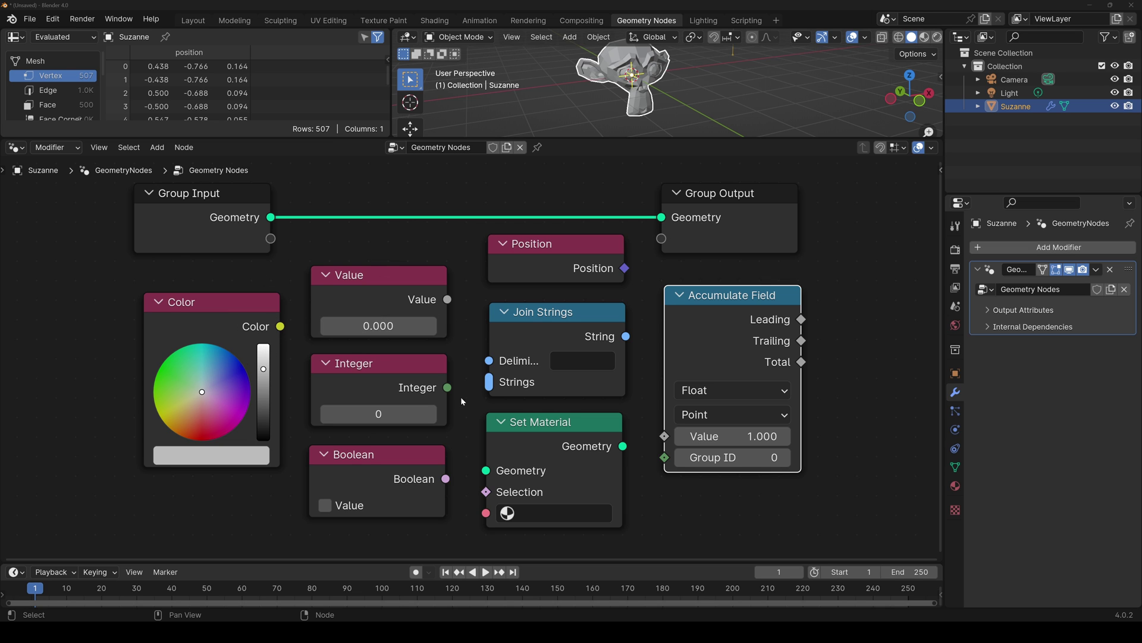
Step: After trying Position and Boolean, link the Integer output into Set Material's Selection and deselect
click(512, 273)
drag(447, 300, 757, 274)
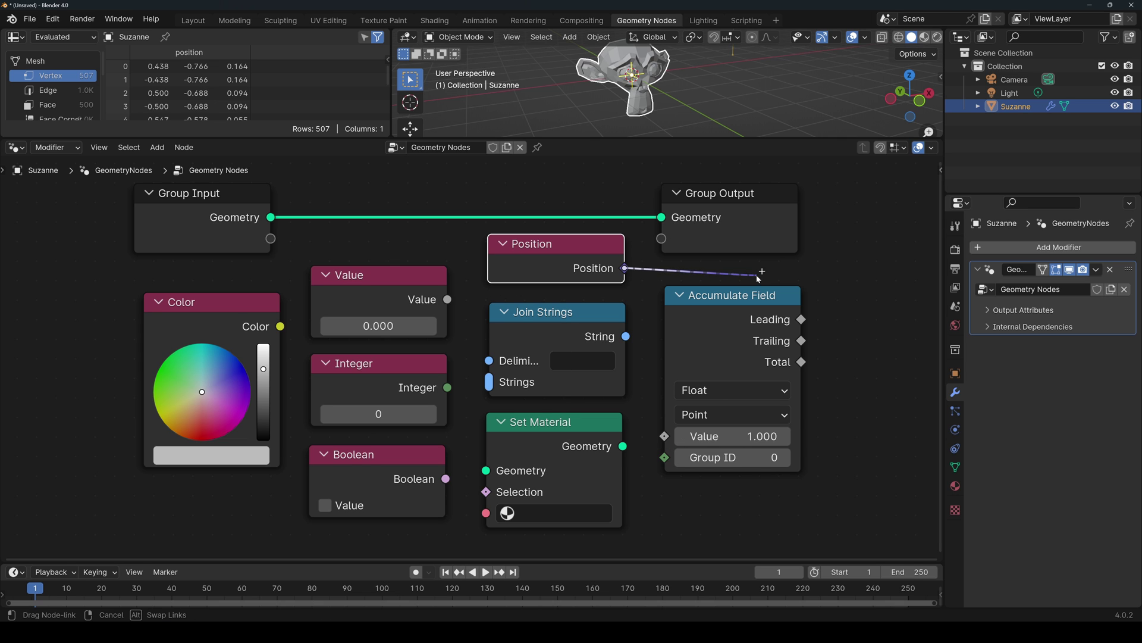
key(Escape)
drag(446, 479, 486, 491)
drag(448, 388, 486, 491)
click(478, 421)
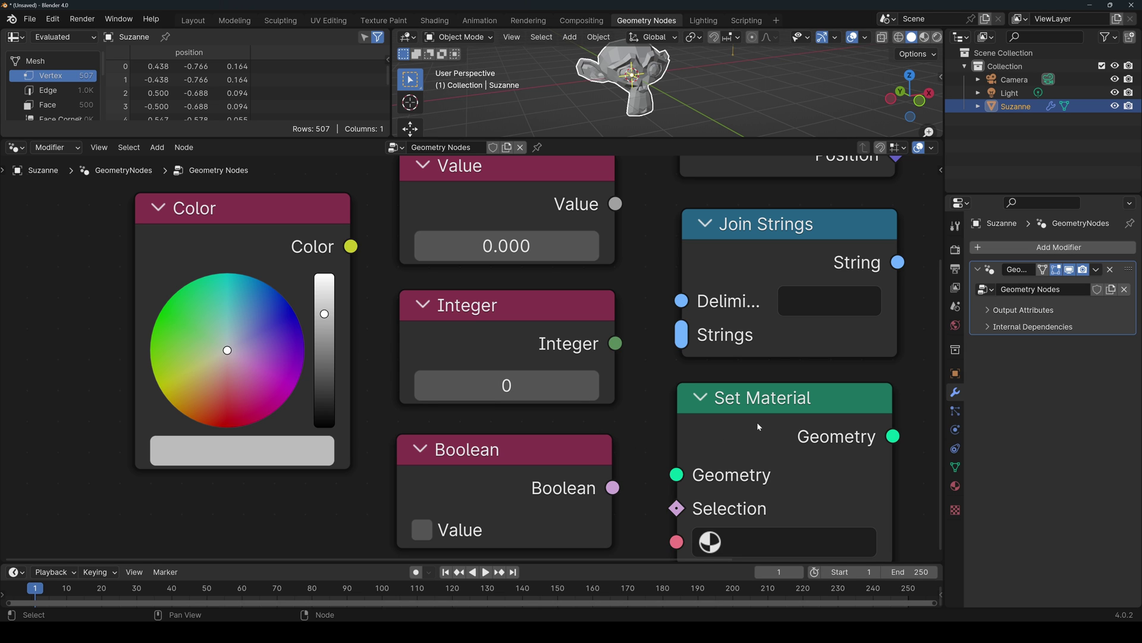
Step: Link the Value node's output to Join Strings' Delimiter input
drag(616, 204, 506, 420)
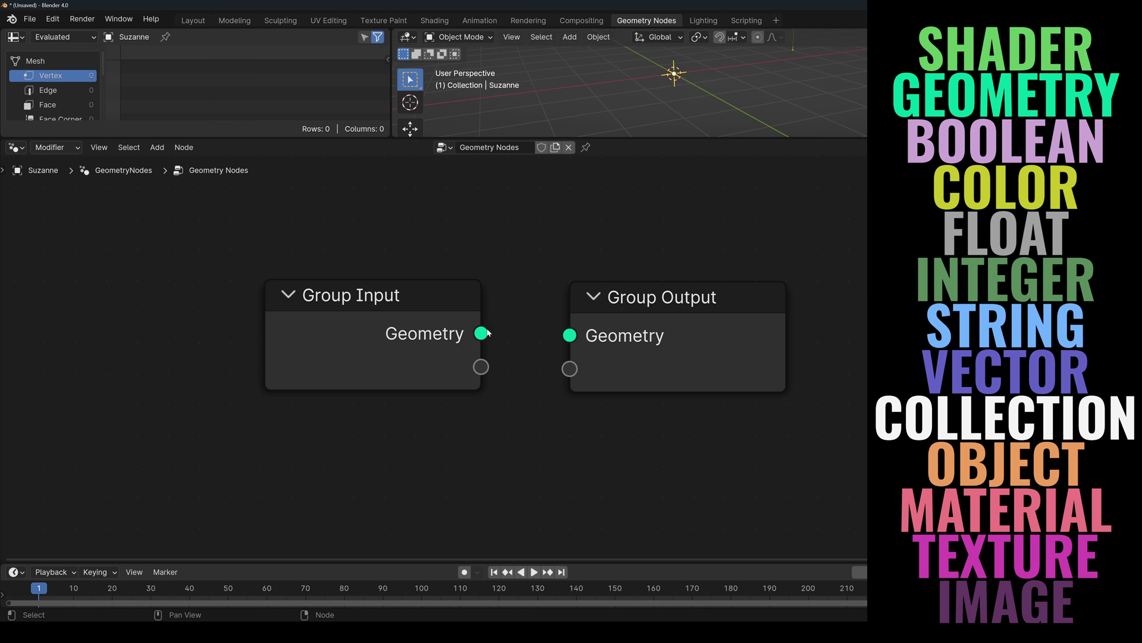
Step: Connect Group Input Geometry to Group Output, then feed it into the Set Position node
drag(481, 333, 563, 341)
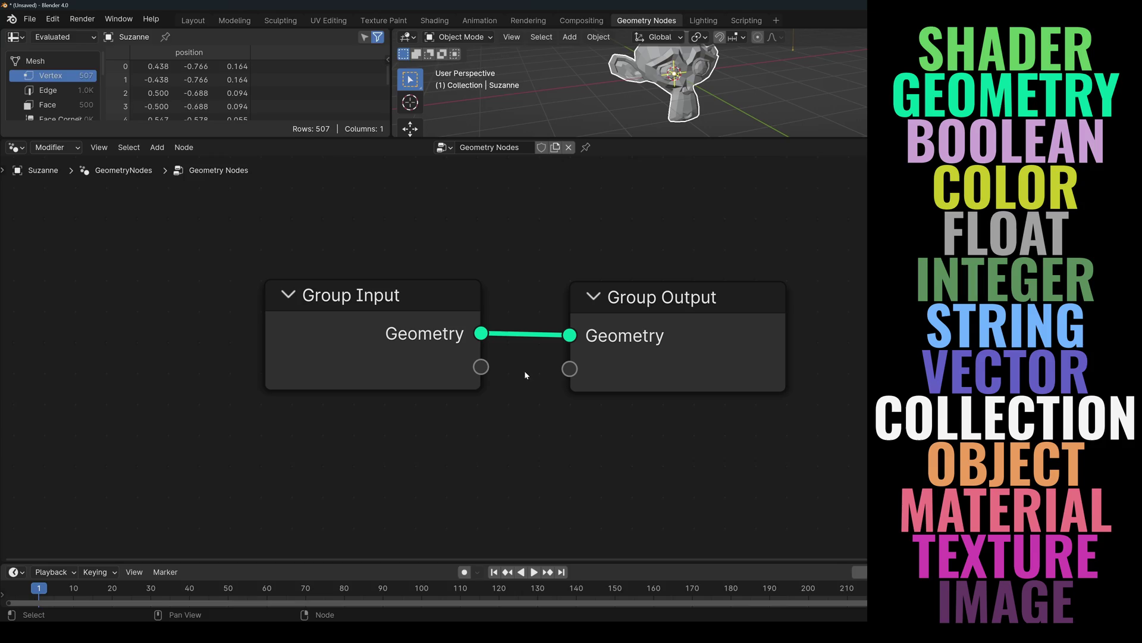
click(648, 306)
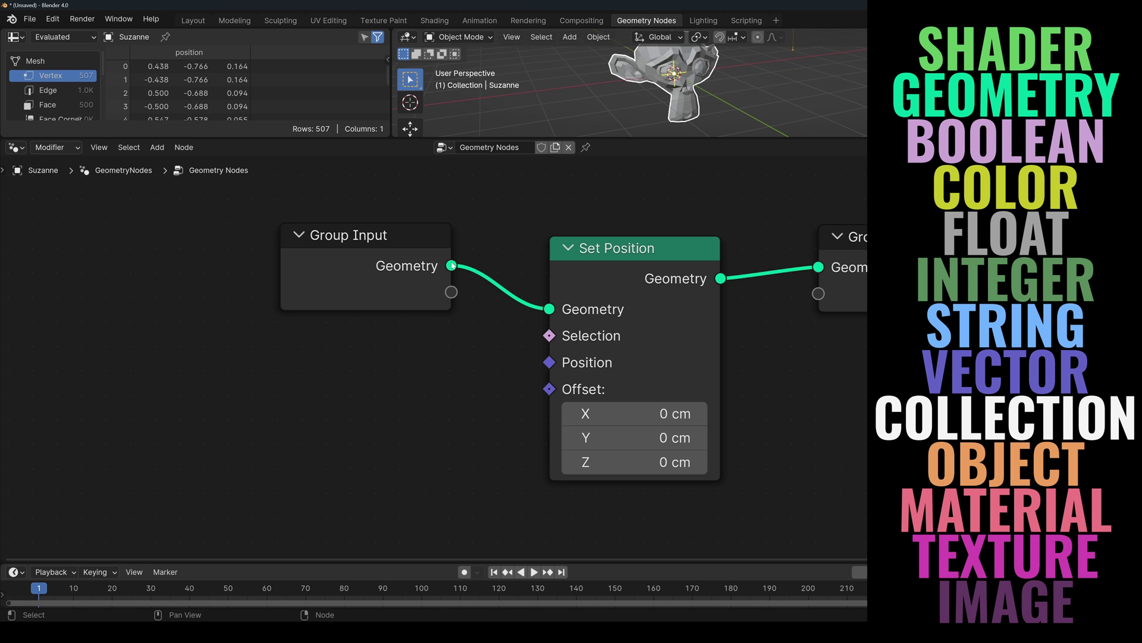
drag(452, 265, 549, 362)
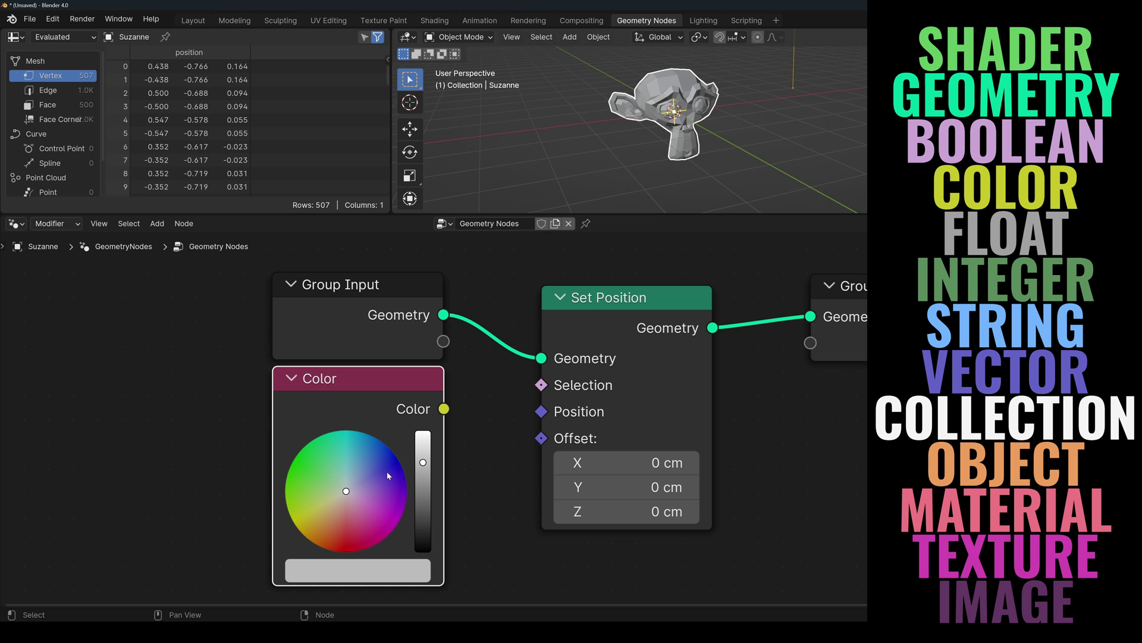
Step: Drive Set Position's Offset with the Color node and tweak its RGB values, red to 0.276
drag(444, 408, 533, 455)
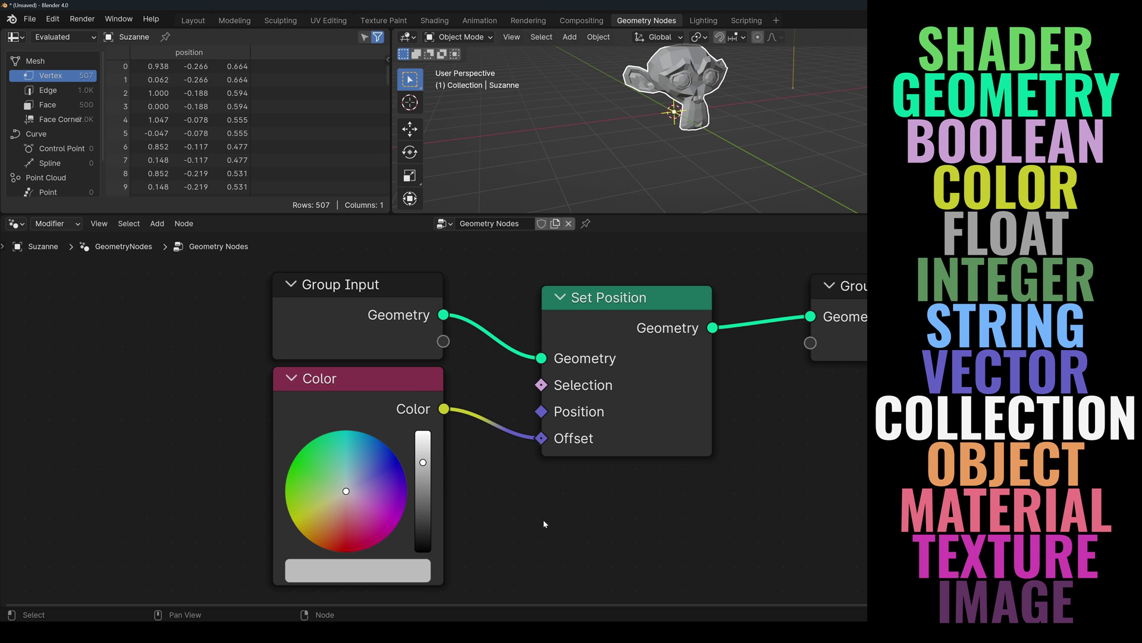
click(290, 430)
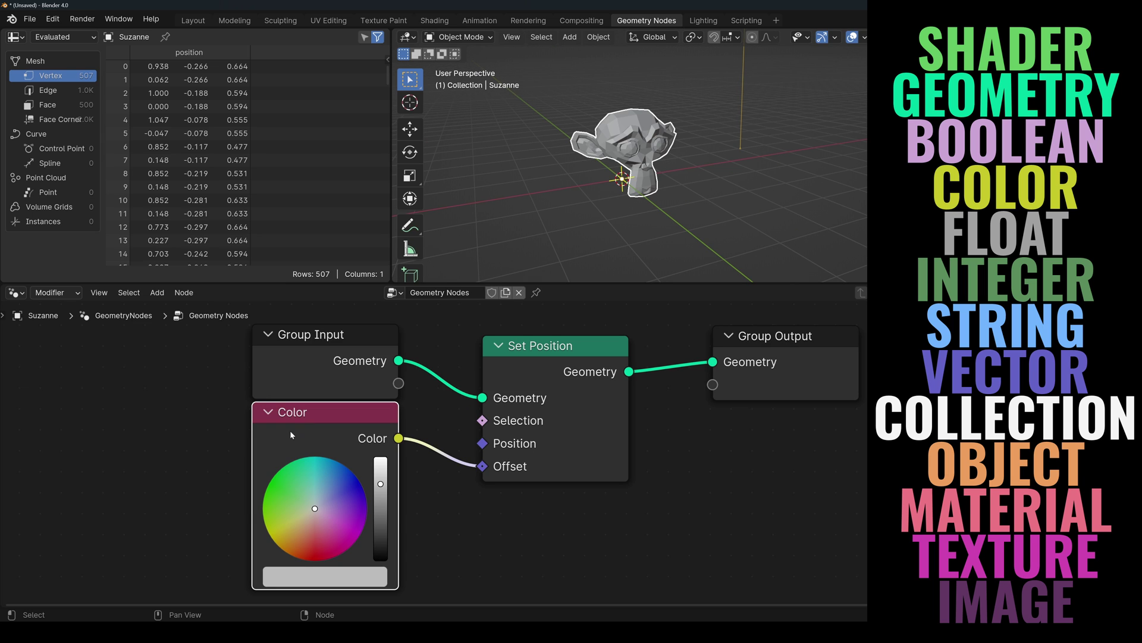
click(313, 576)
click(307, 451)
click(325, 576)
drag(357, 483, 333, 503)
drag(357, 524, 281, 524)
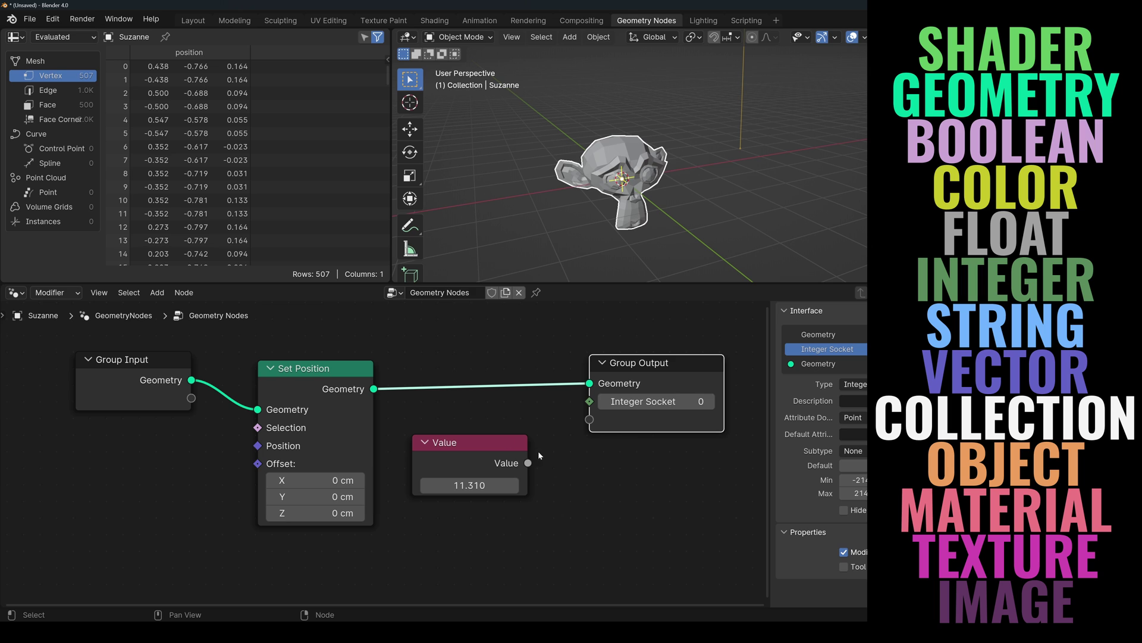
Step: Link Value to Group Output's Integer socket and Integer to its Vector socket
drag(528, 463, 591, 402)
mouse_move(591, 403)
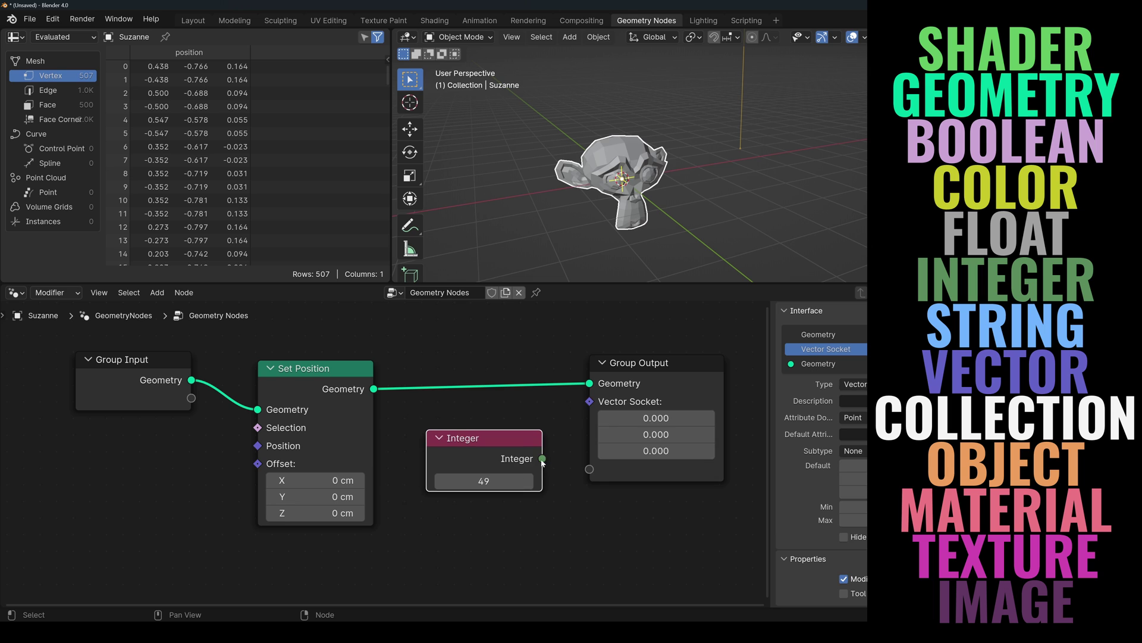
drag(543, 458, 590, 403)
mouse_move(589, 403)
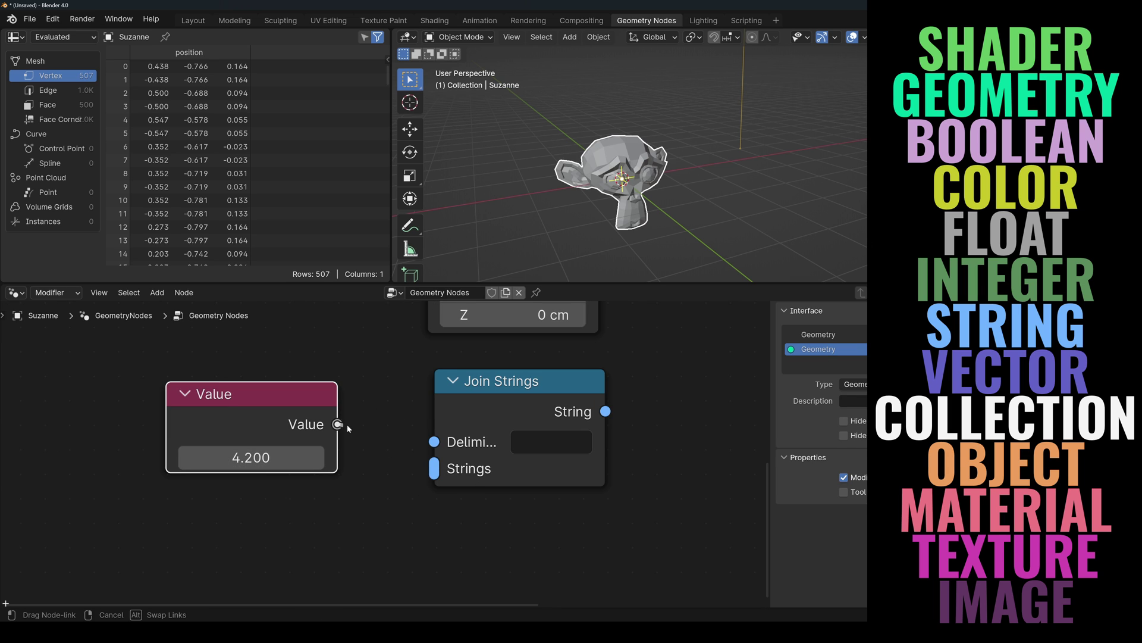
Step: Link Value to Join Strings via an inserted Value to String node, then try Color into Geometry
drag(338, 424, 438, 469)
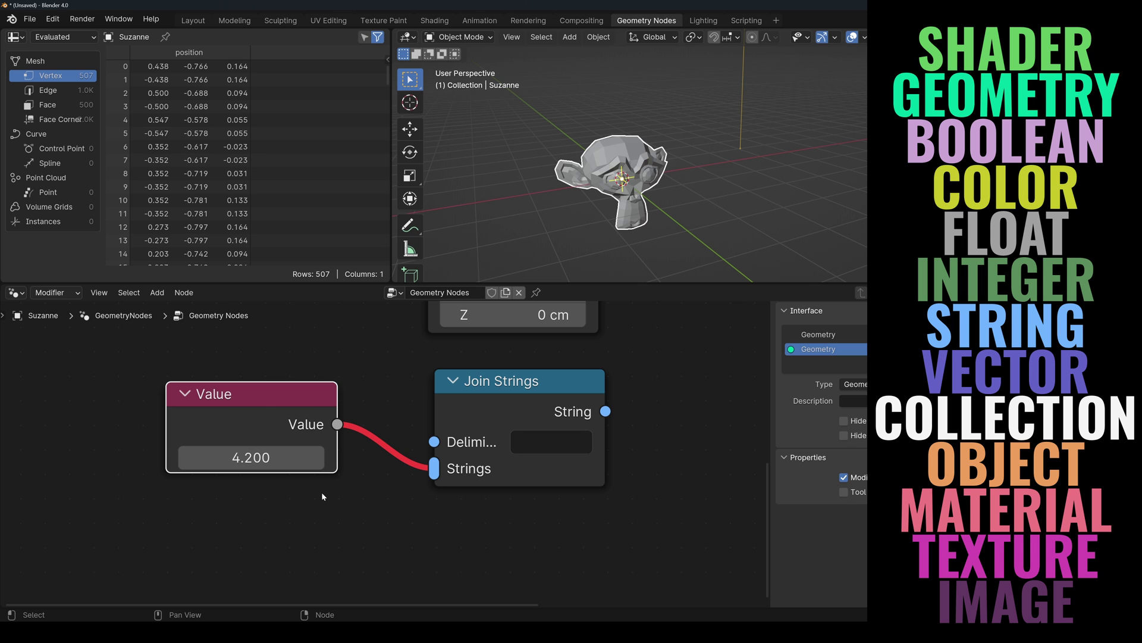
key(shift+a)
text(value to s)
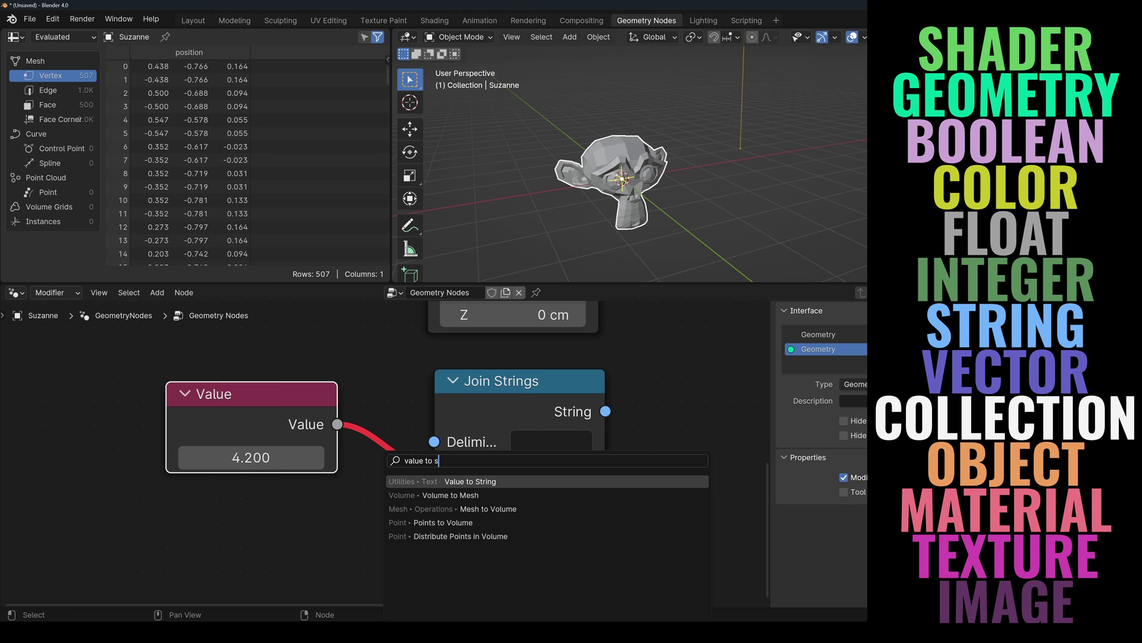
key(Return)
click(440, 424)
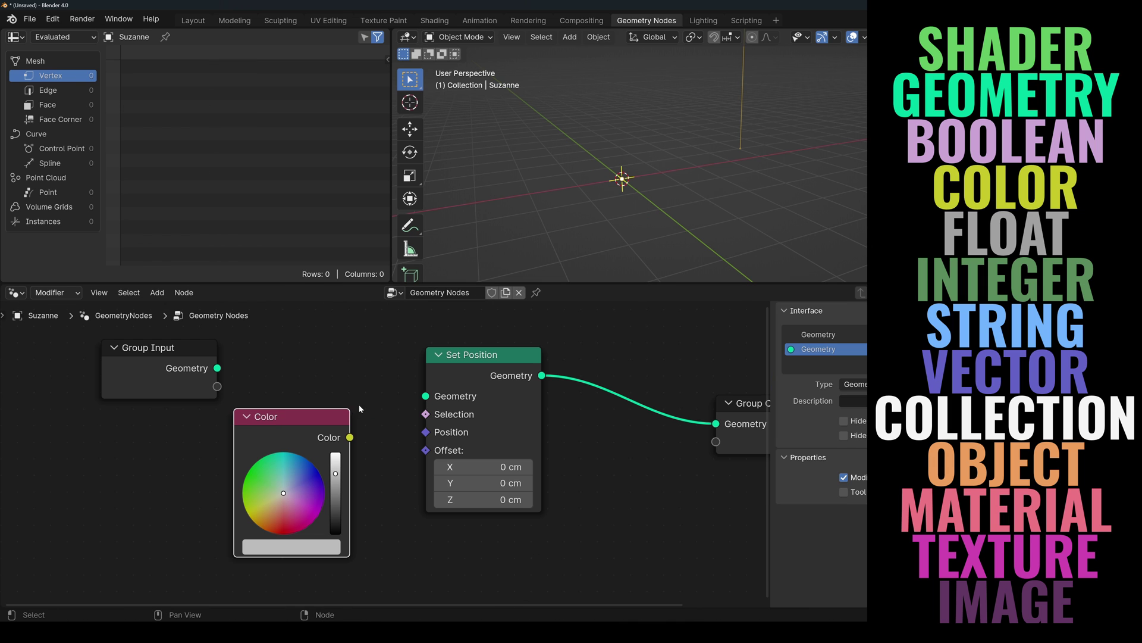
drag(350, 437, 425, 396)
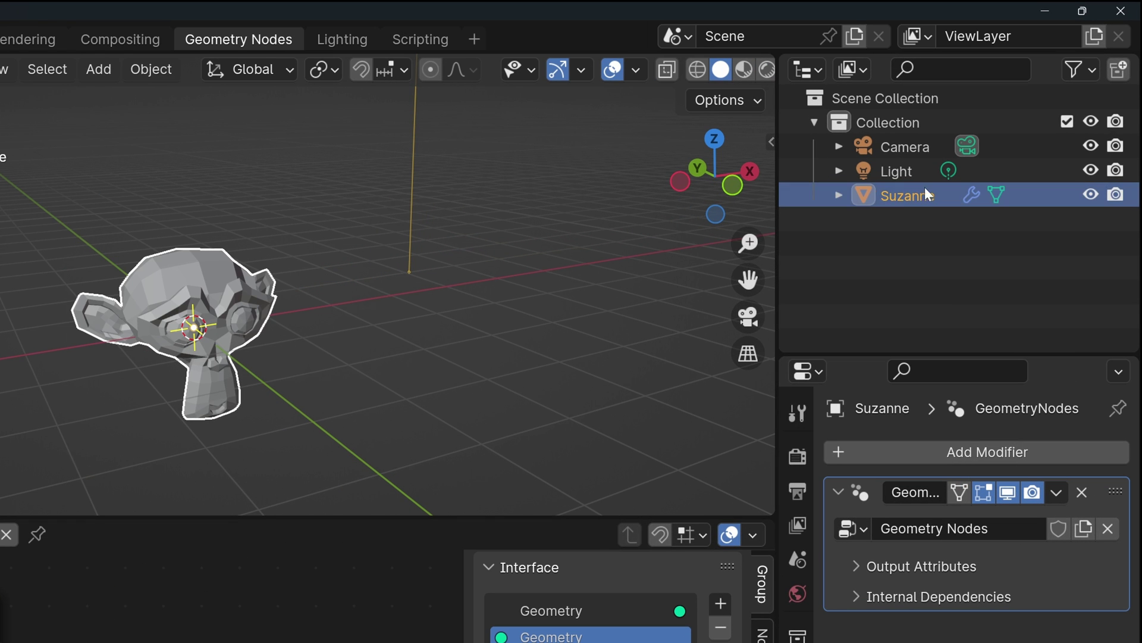
Step: Select Suzanne, show its Material properties, and expand the Outliner's objects one level
click(1021, 105)
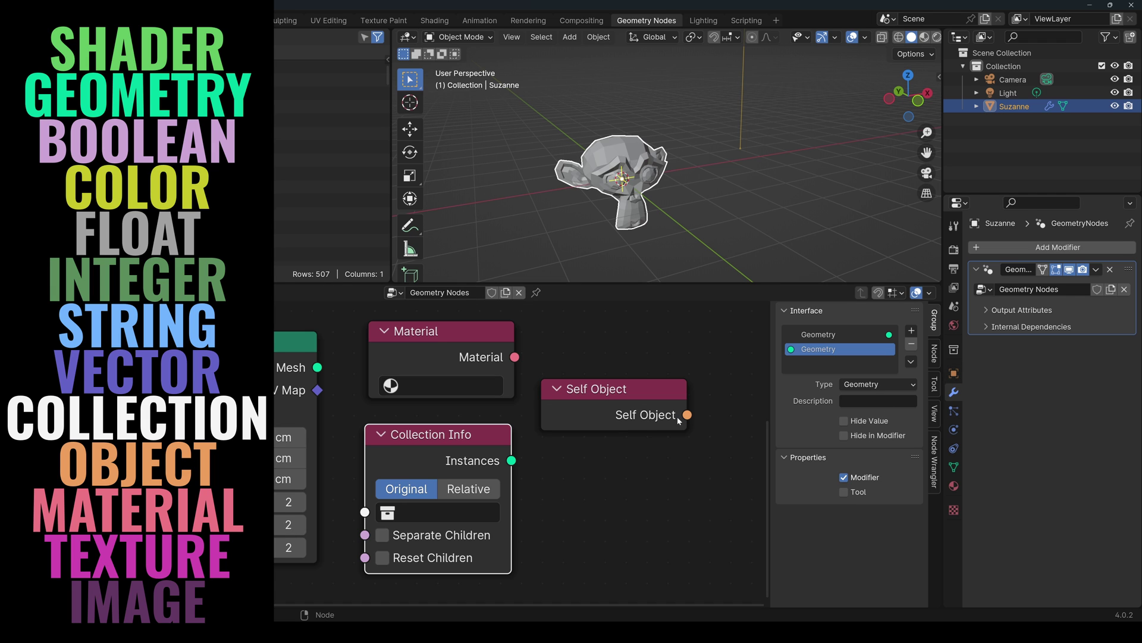
click(954, 486)
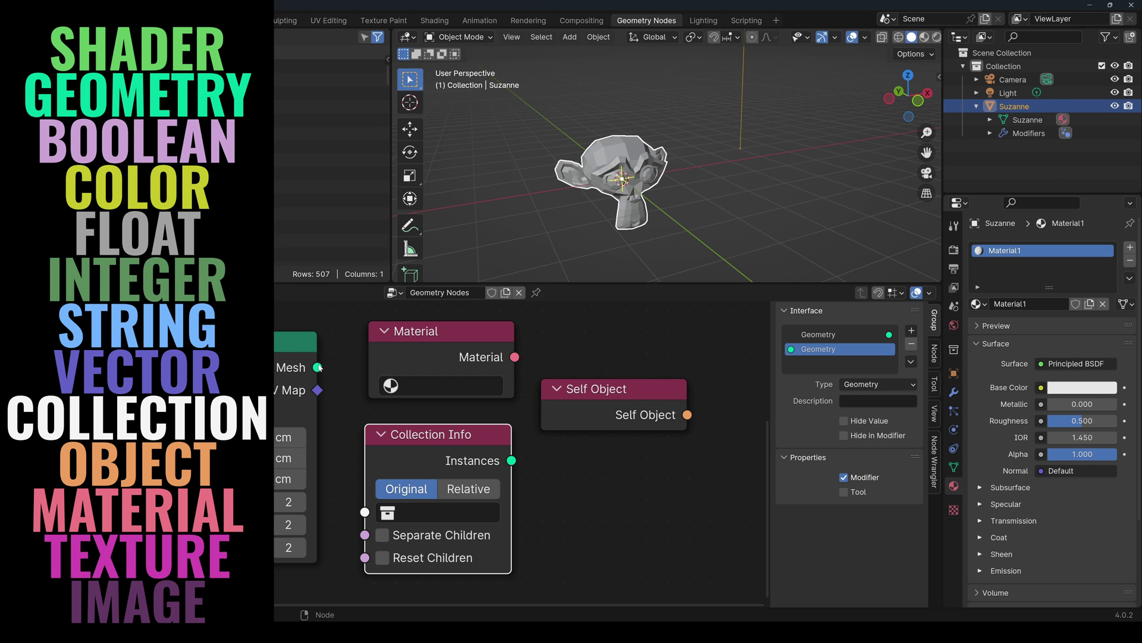
key(KP_Add)
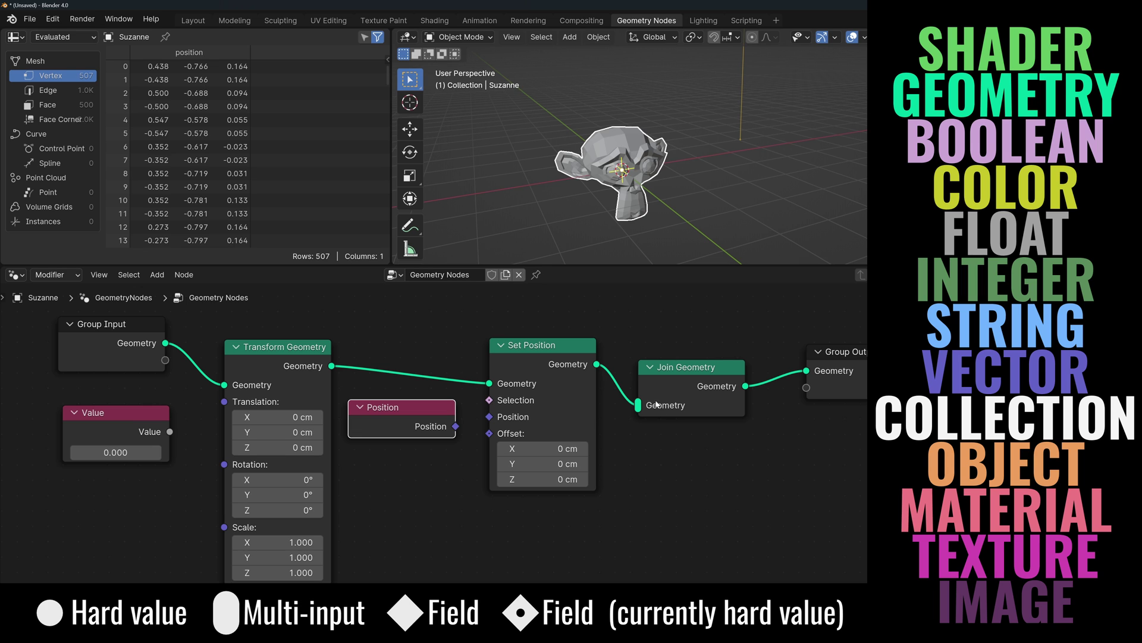
Step: Add two more Group Input Geometry links into Join Geometry's multi-input socket
drag(655, 404, 165, 342)
drag(165, 343, 639, 406)
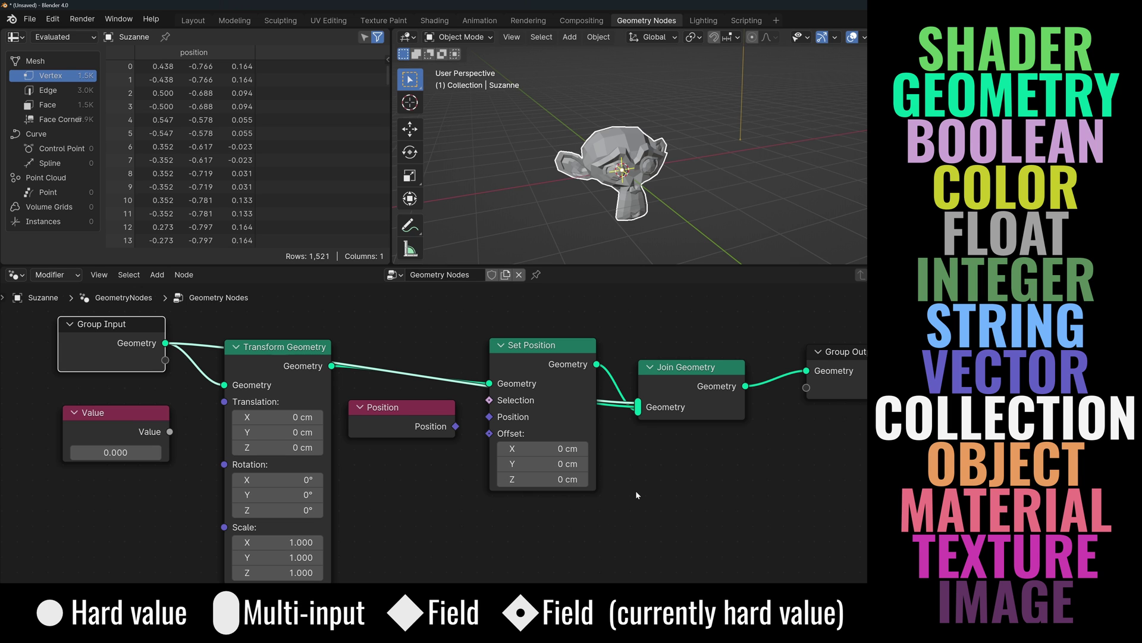
Step: Undo the extra Join Geometry links, frame the tree, and drive Transform Geometry's Rotation with Position
key(ctrl+z)
key(ctrl+z)
scroll(488, 432, up, 3)
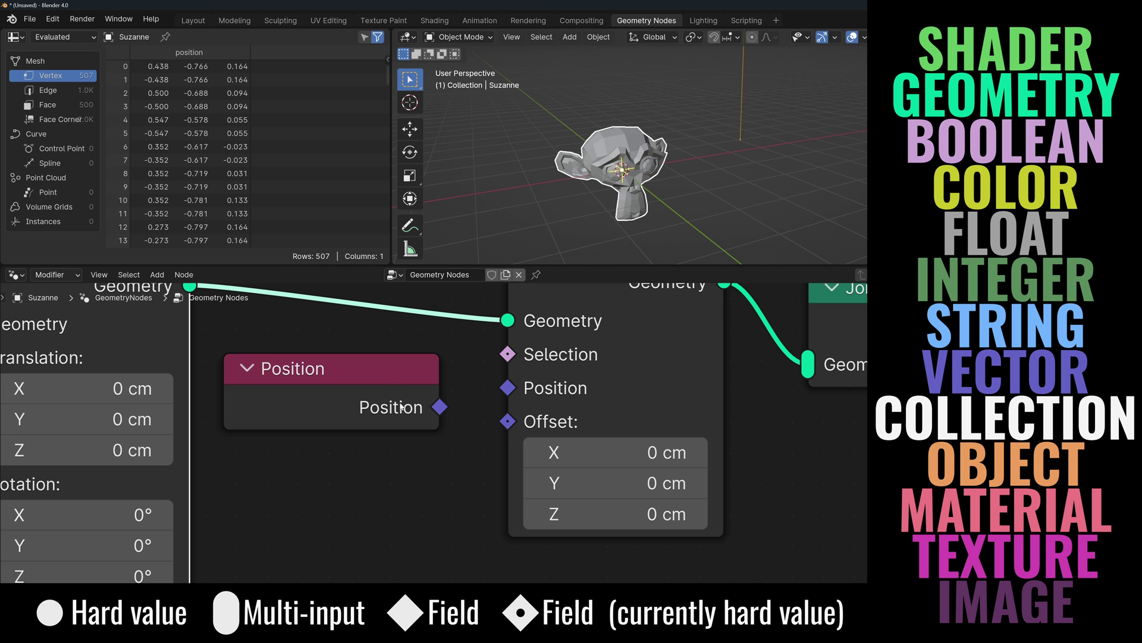
key(Home)
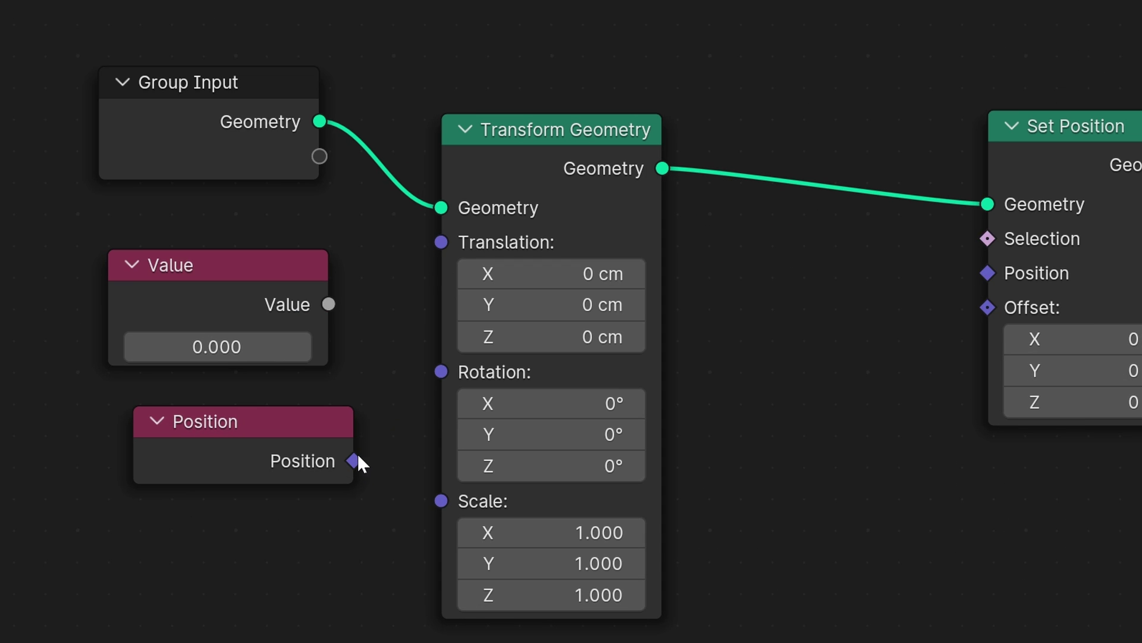
drag(357, 460, 441, 372)
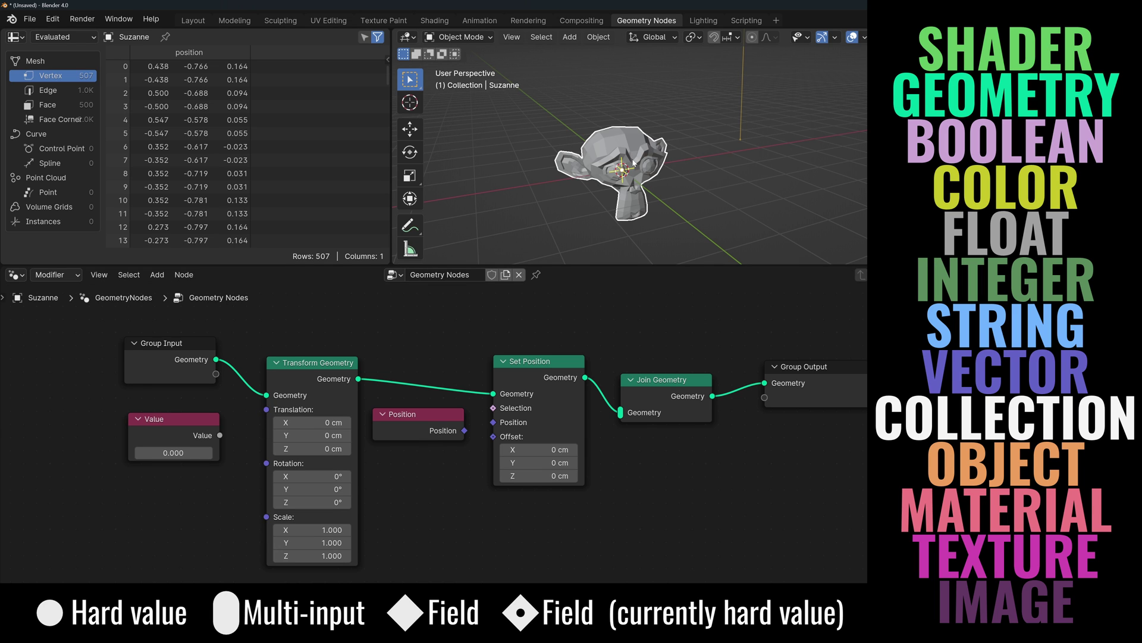
Step: Set Transform Geometry's translation to X 390 cm and Y -190 cm, and stretch Suzanne tall
click(311, 422)
text(390)
key(Tab)
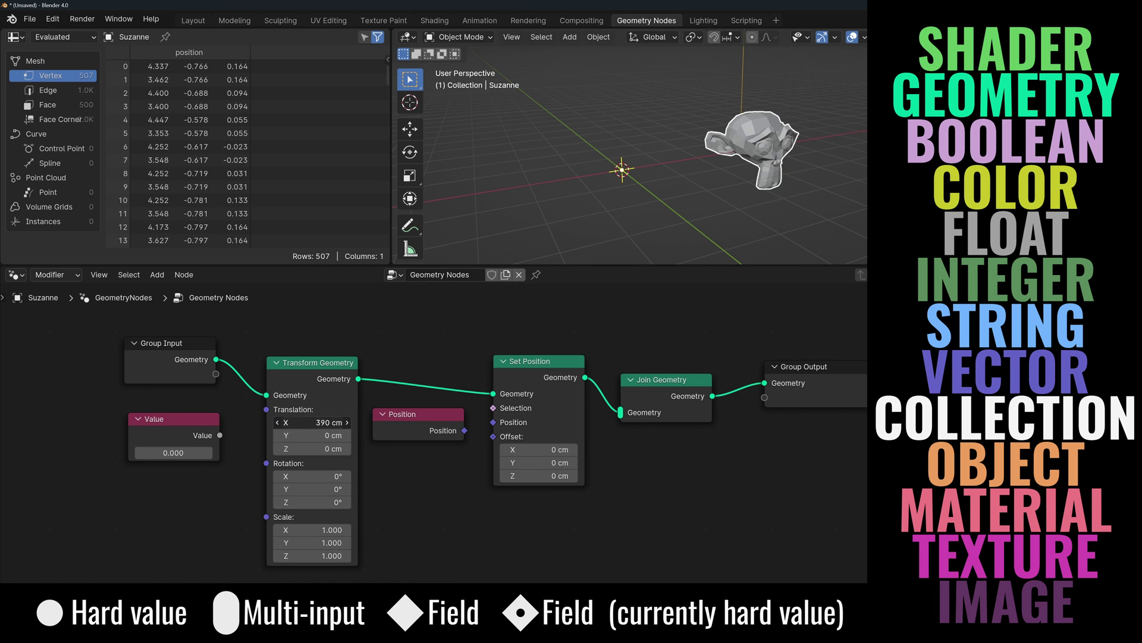
text(-190)
key(Return)
drag(312, 555, 342, 555)
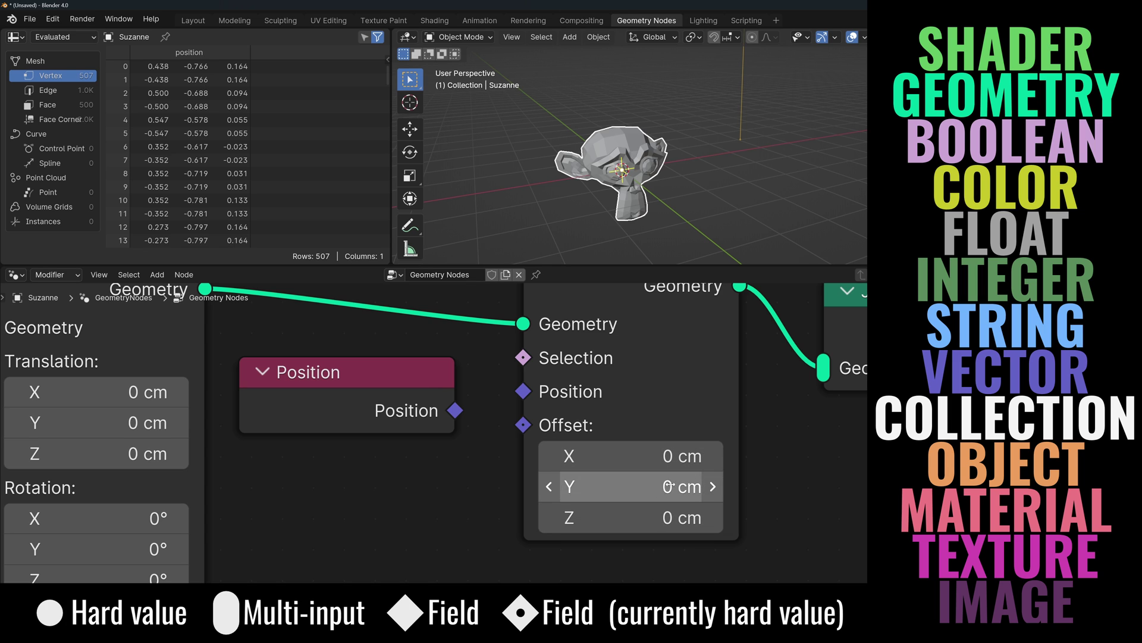
Step: Move the Position node down below Set Position and zoom the node editor out
drag(333, 372, 347, 462)
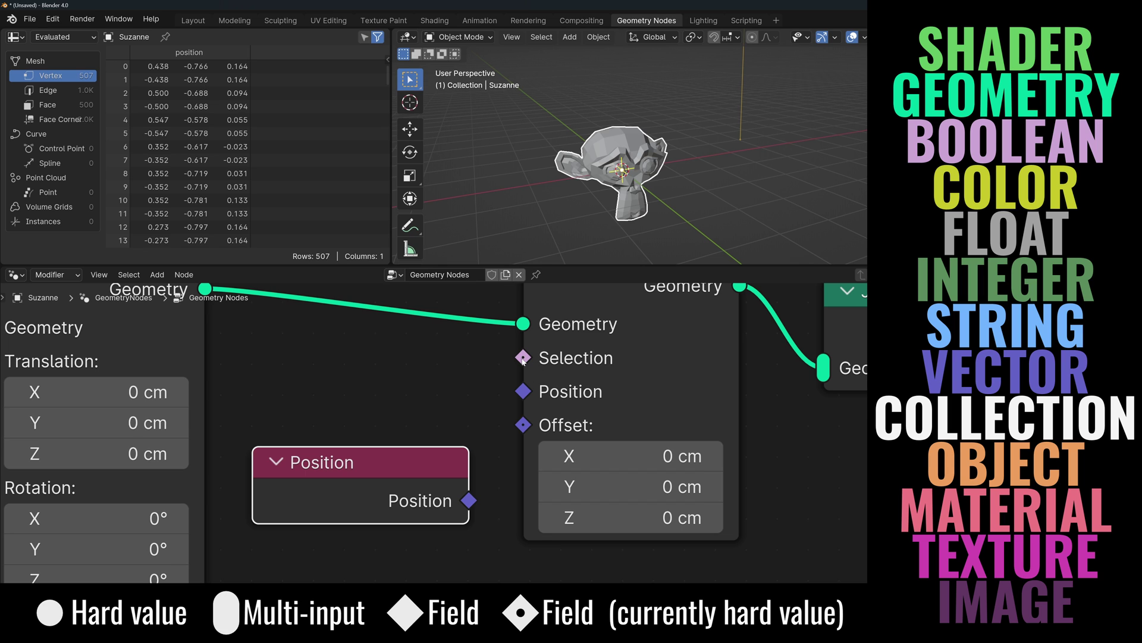
mouse_move(523, 361)
scroll(523, 360, down, 1)
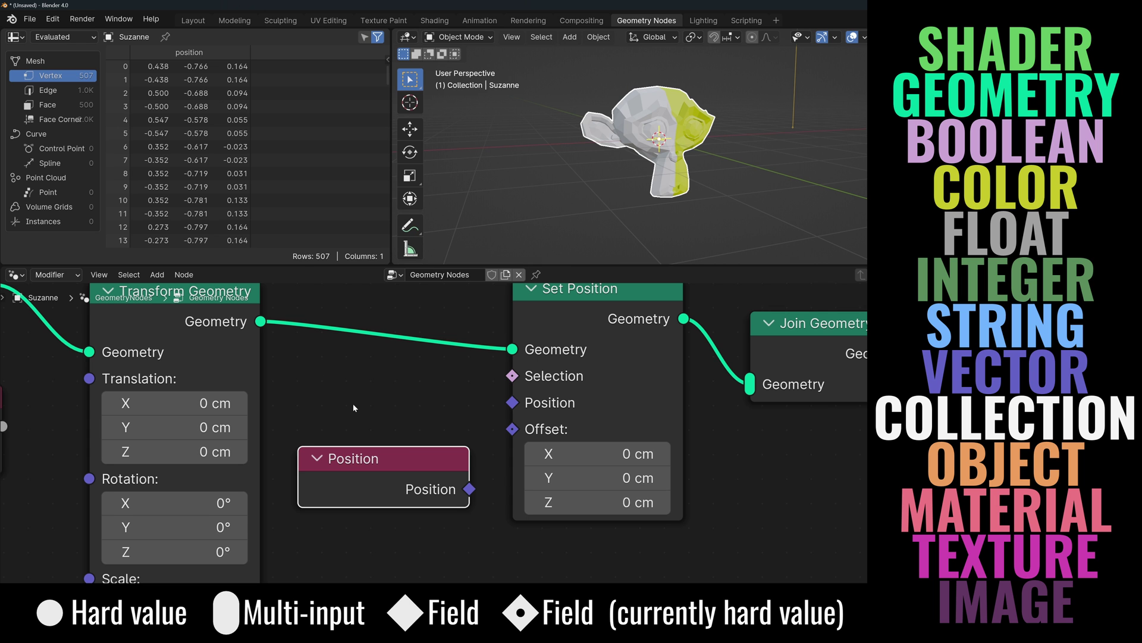
Step: Add a Material Selection node and link it to Set Position's Selection input
key(shift+a)
text(material se)
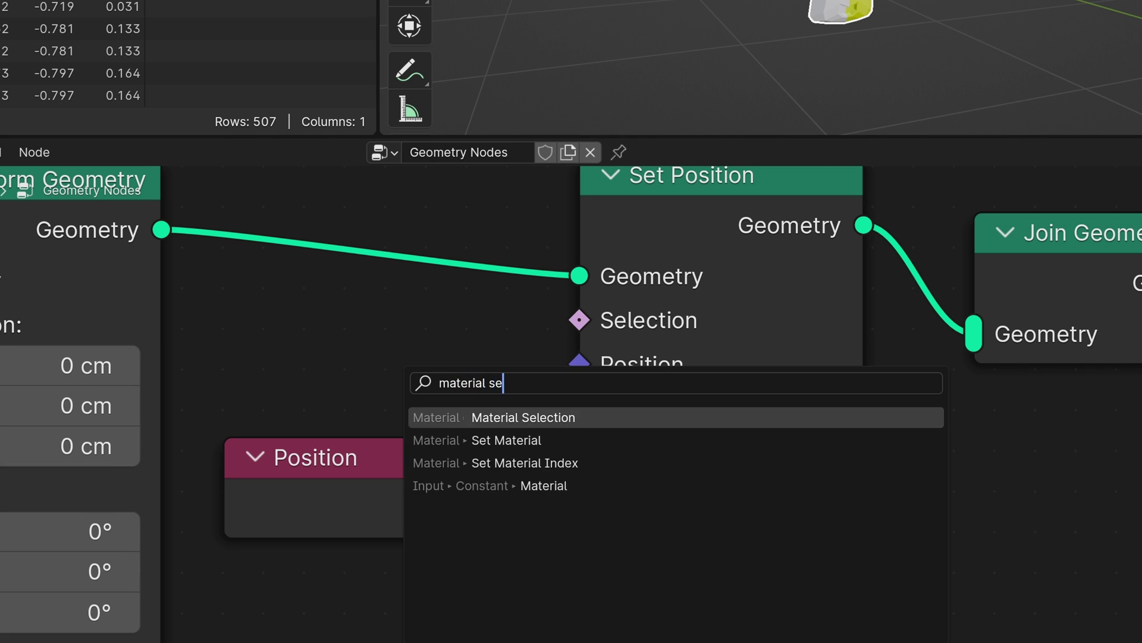
key(Return)
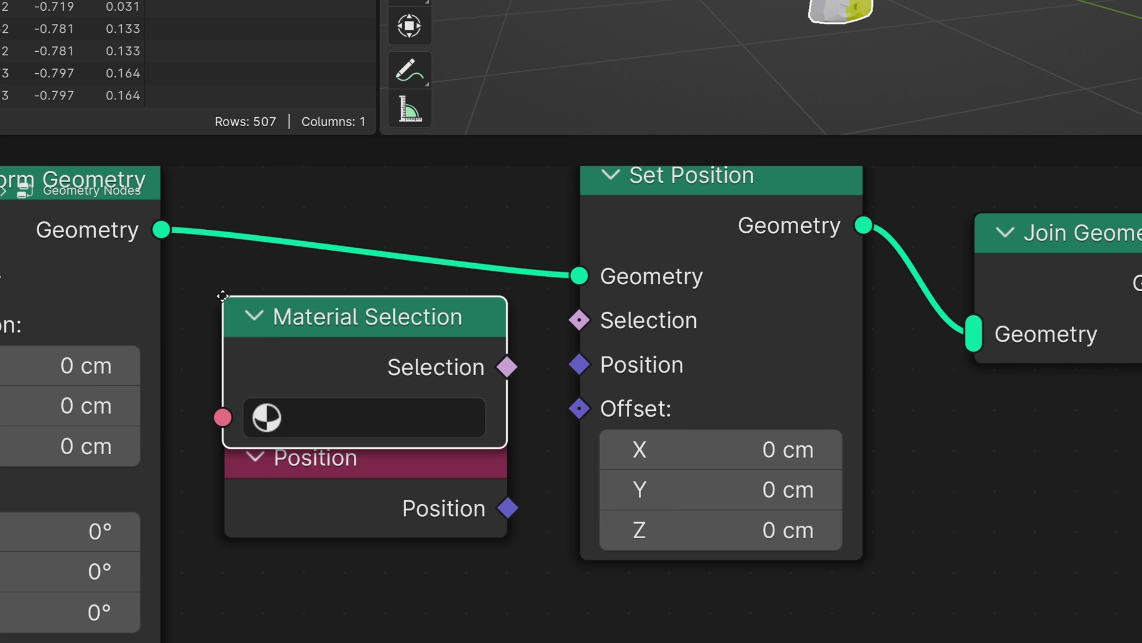
click(222, 296)
drag(507, 366, 579, 320)
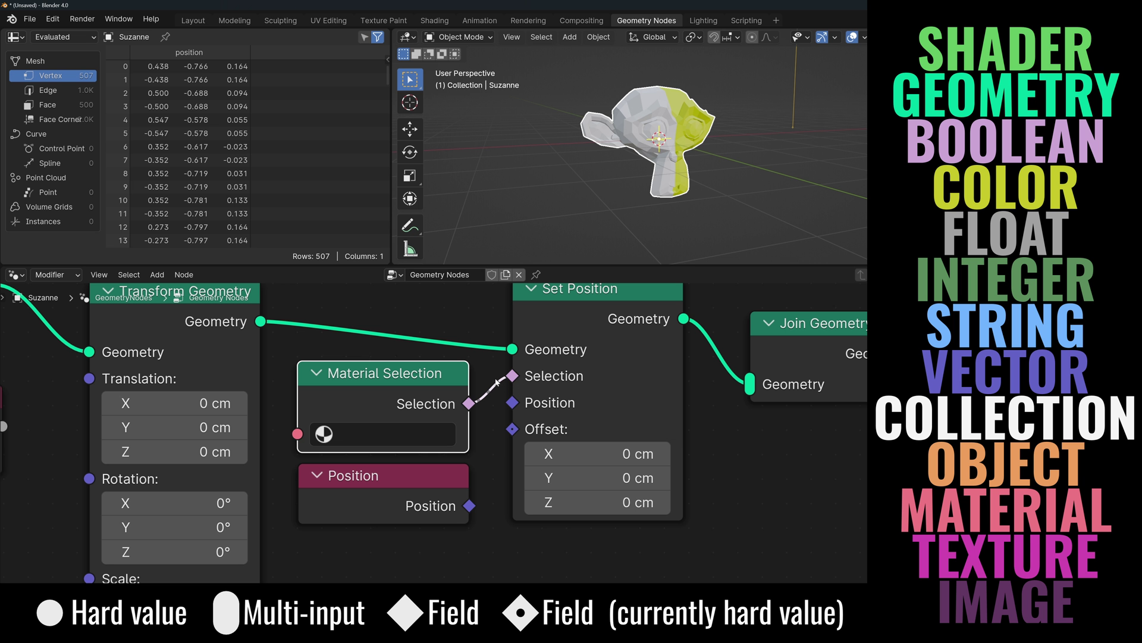
Step: Select Material2 and offset that part 120 cm in X and -140 cm in Y and Z
click(325, 434)
key(Return)
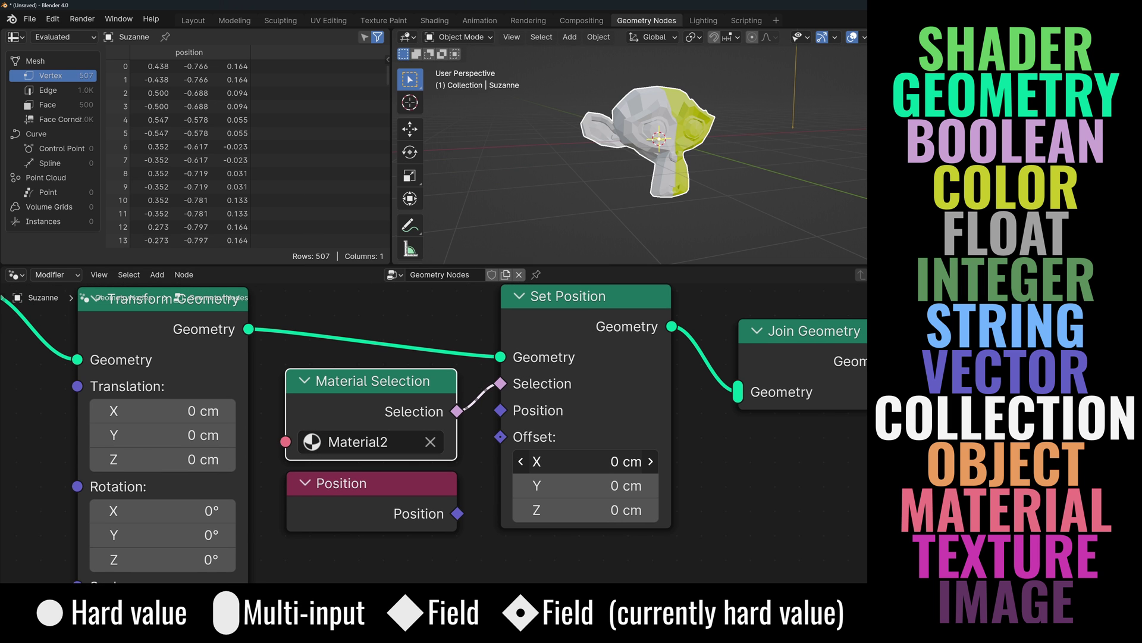
drag(590, 461, 592, 485)
key(minus)
key(ctrl+c)
key(ctrl+v)
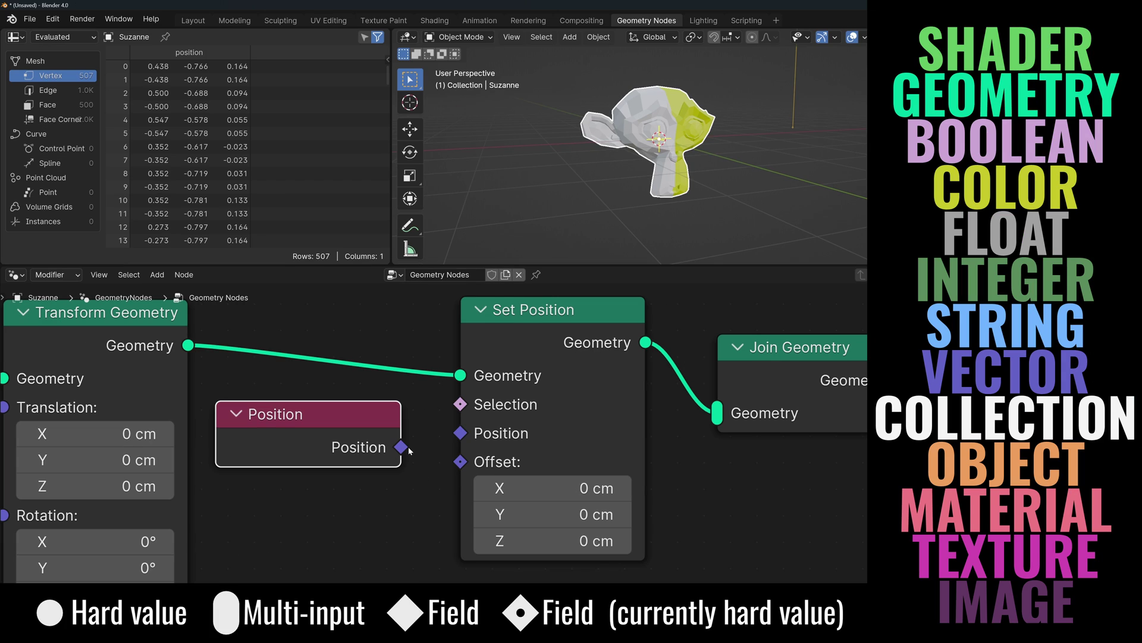
Step: Test Position as Set Position's Offset, then start replacing Position with a new input node
mouse_move(404, 448)
mouse_down()
mouse_move(424, 436)
mouse_move(461, 460)
mouse_move(413, 446)
mouse_up()
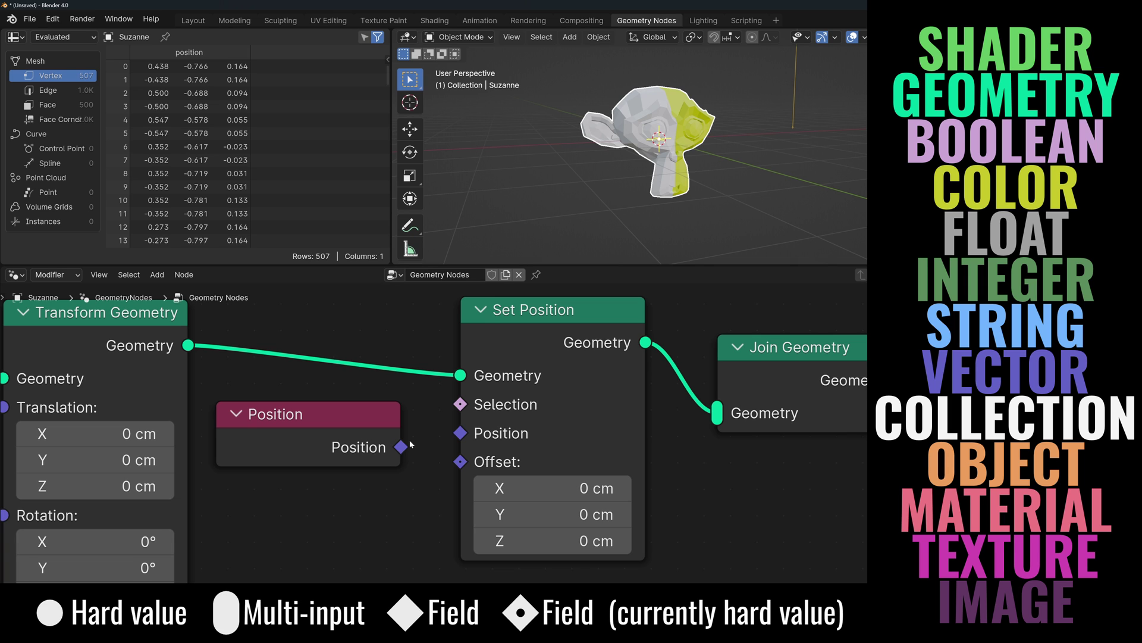
drag(401, 447, 636, 186)
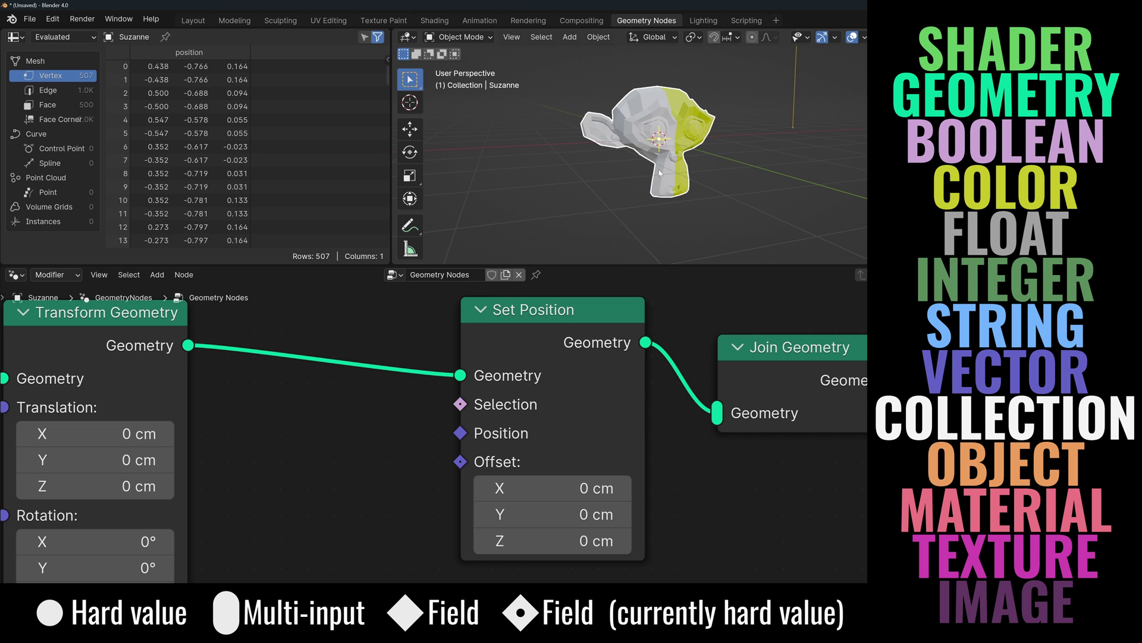
key(shift+a)
Step: Add an Index node left of Set Position and link it to Offset
click(286, 510)
click(406, 446)
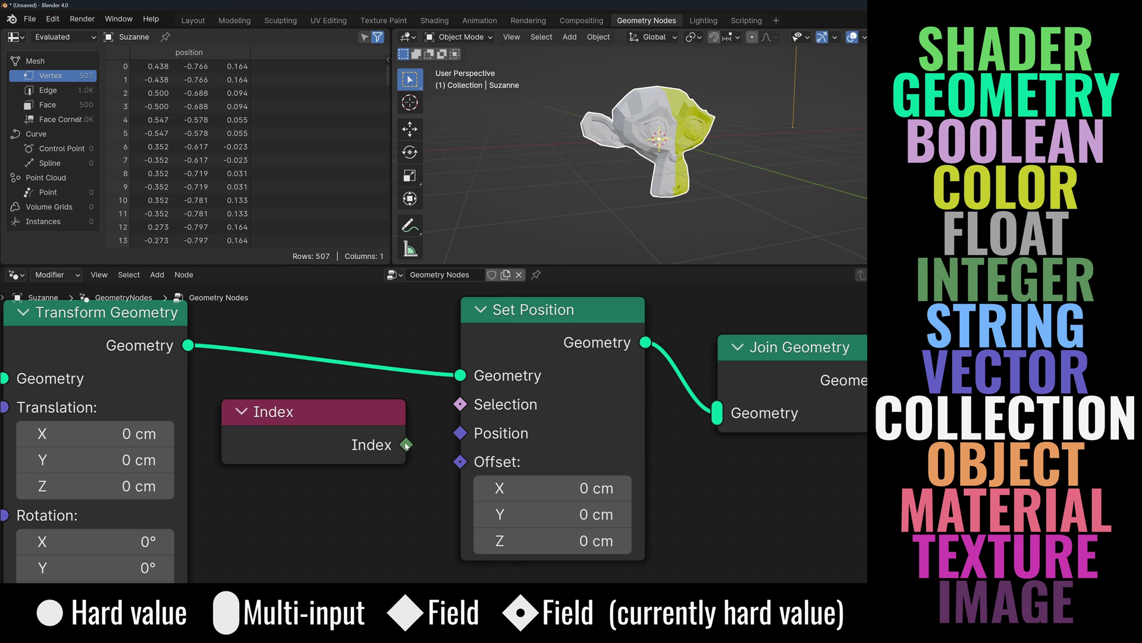
drag(406, 446, 461, 461)
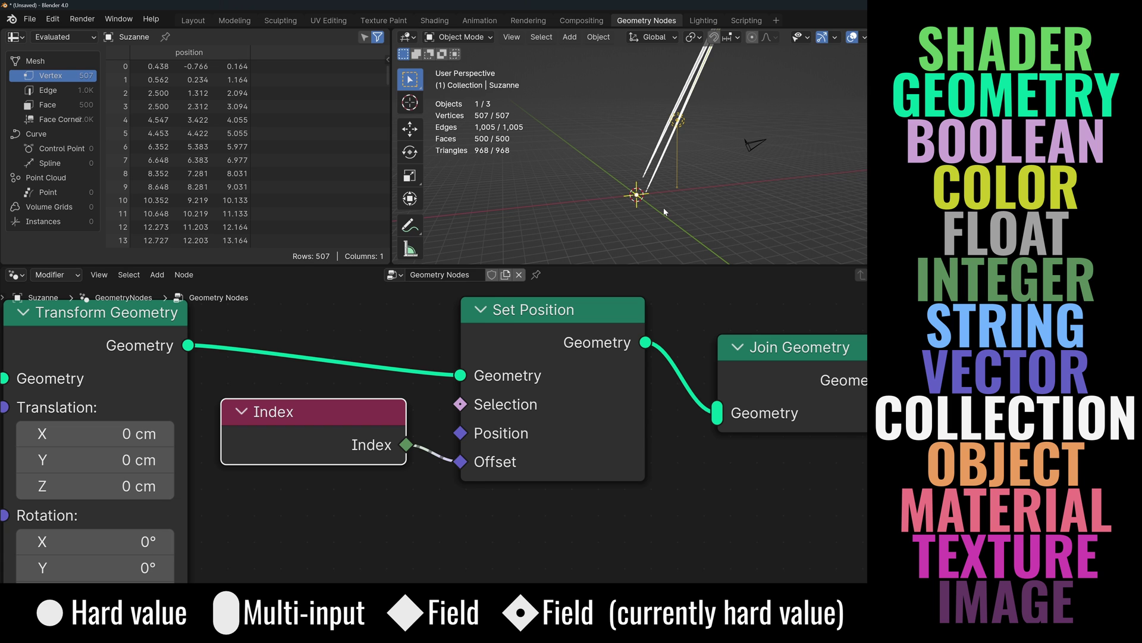
middle_drag(651, 206, 742, 65)
Step: Insert a Math node set to Divide on the Index-to-Offset link
key(shift+a)
text(add)
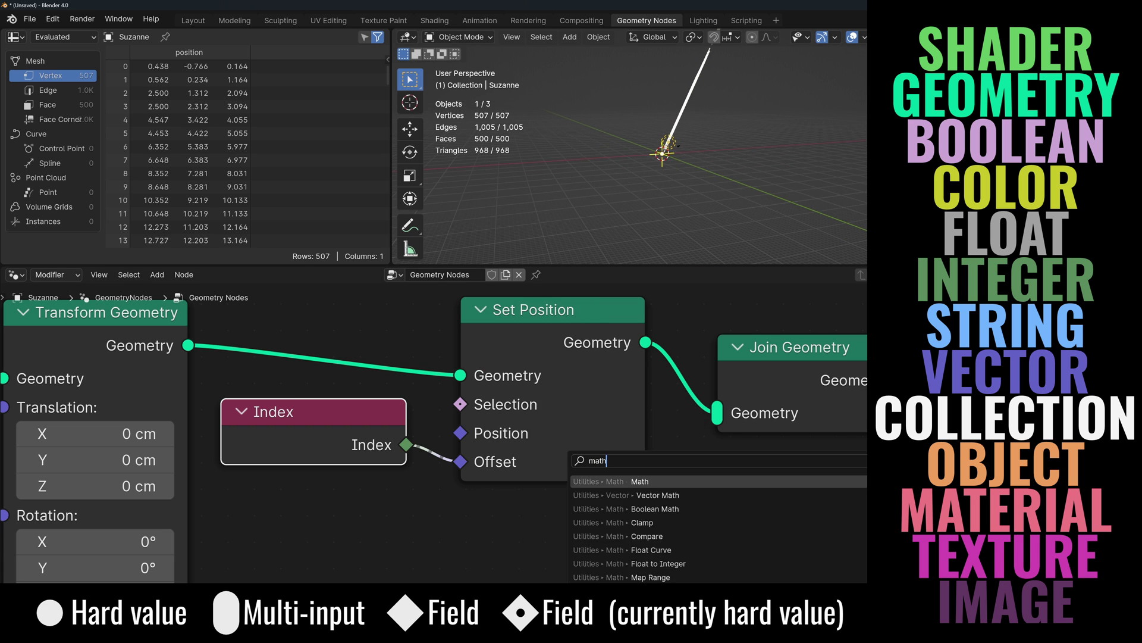
key(Return)
scroll(495, 450, down, 2)
click(495, 451)
click(543, 491)
click(511, 349)
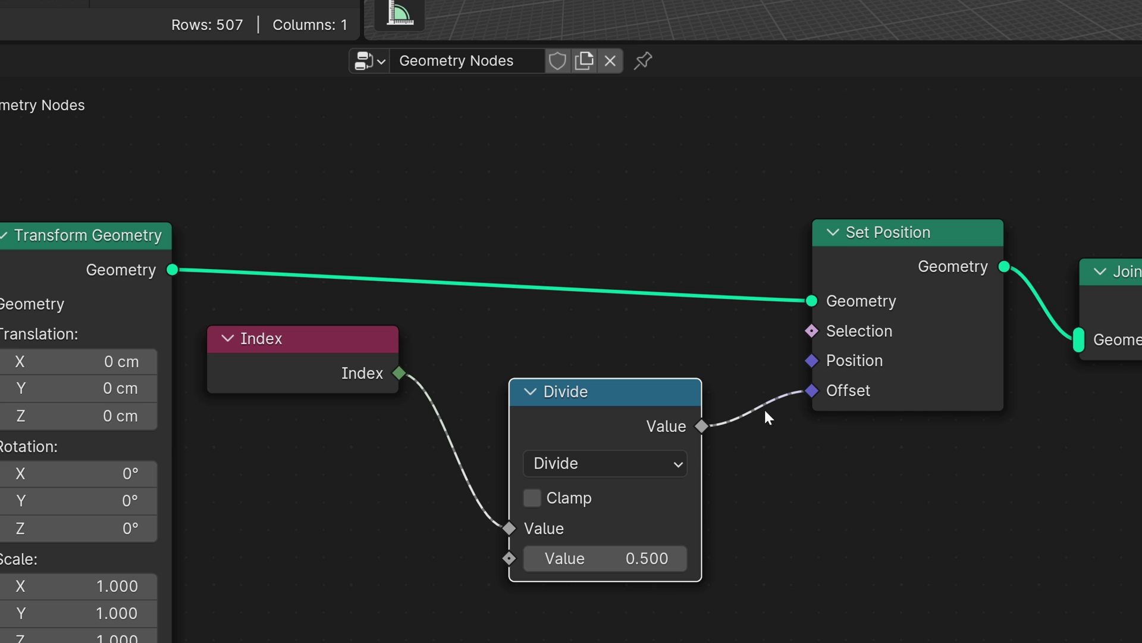
Step: Rework the Index link and set the Divide node's second value to 500
ctrl+right_drag(482, 370, 410, 473)
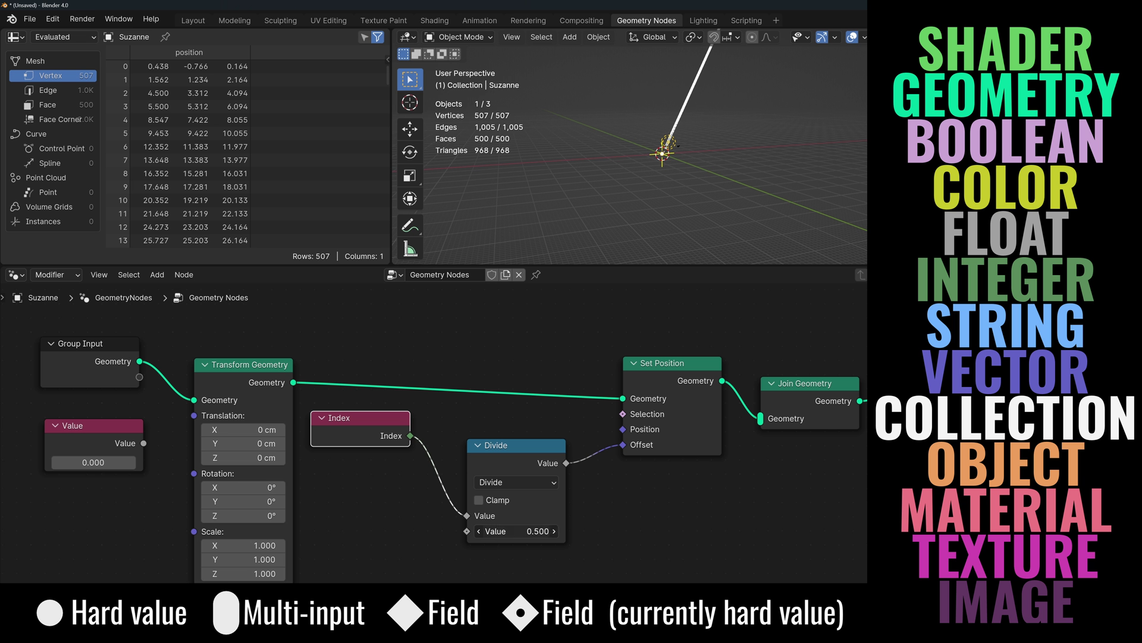
click(515, 531)
text(500)
key(Return)
middle_drag(665, 165, 663, 200)
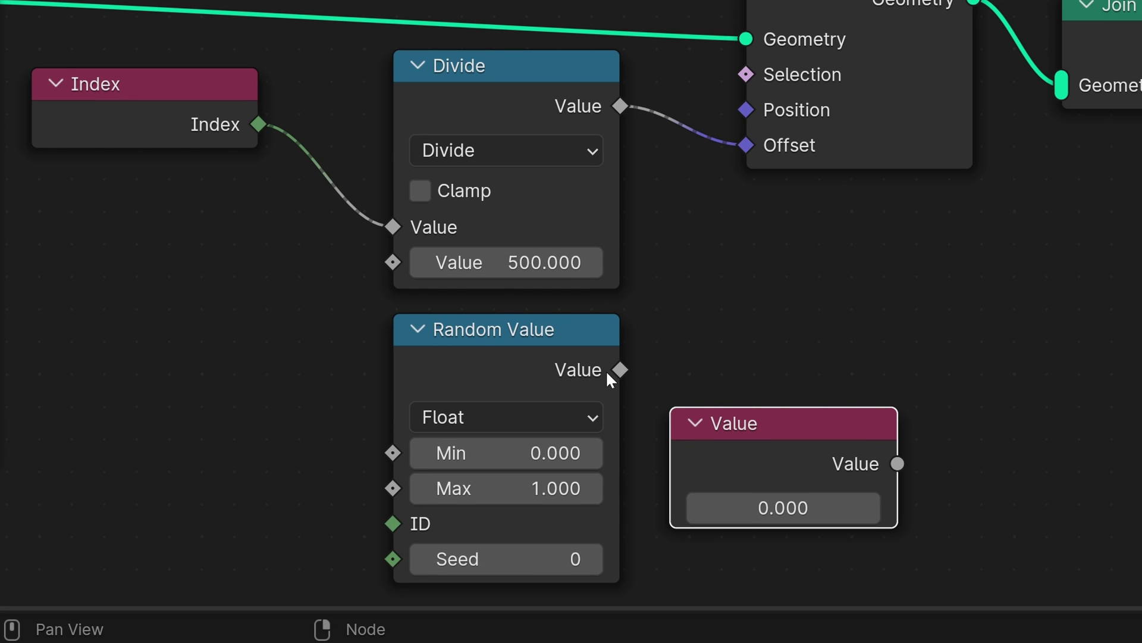
Step: Drive Offset with a Value node raised to 0.900, then switch Offset to Random Value
mouse_move(739, 434)
mouse_down()
mouse_move(719, 442)
mouse_move(731, 442)
mouse_up()
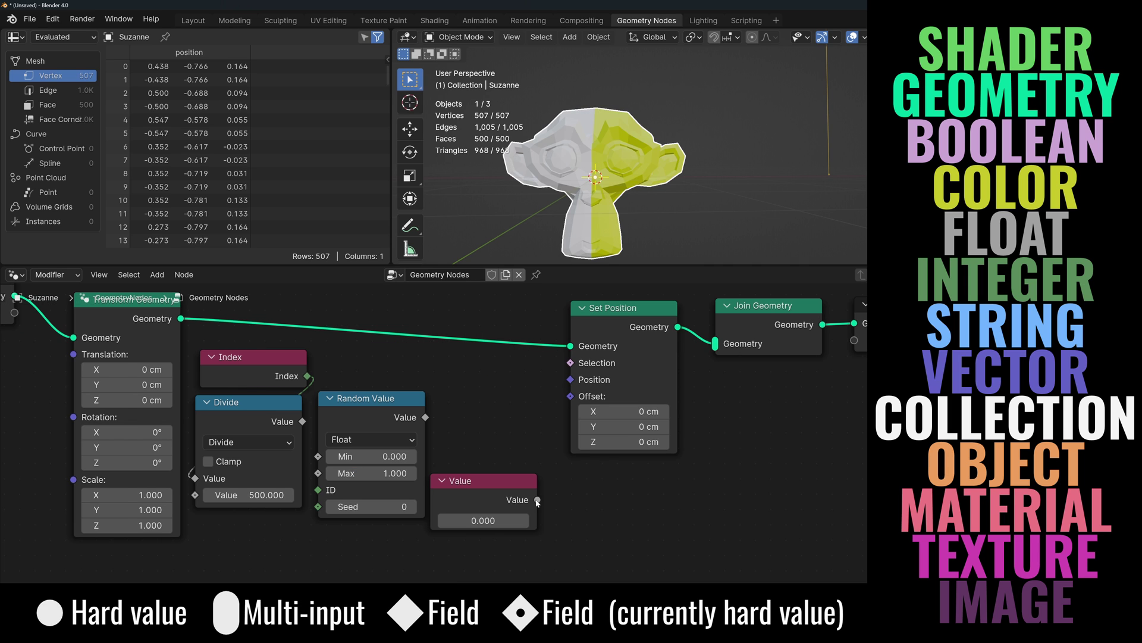
drag(538, 500, 570, 396)
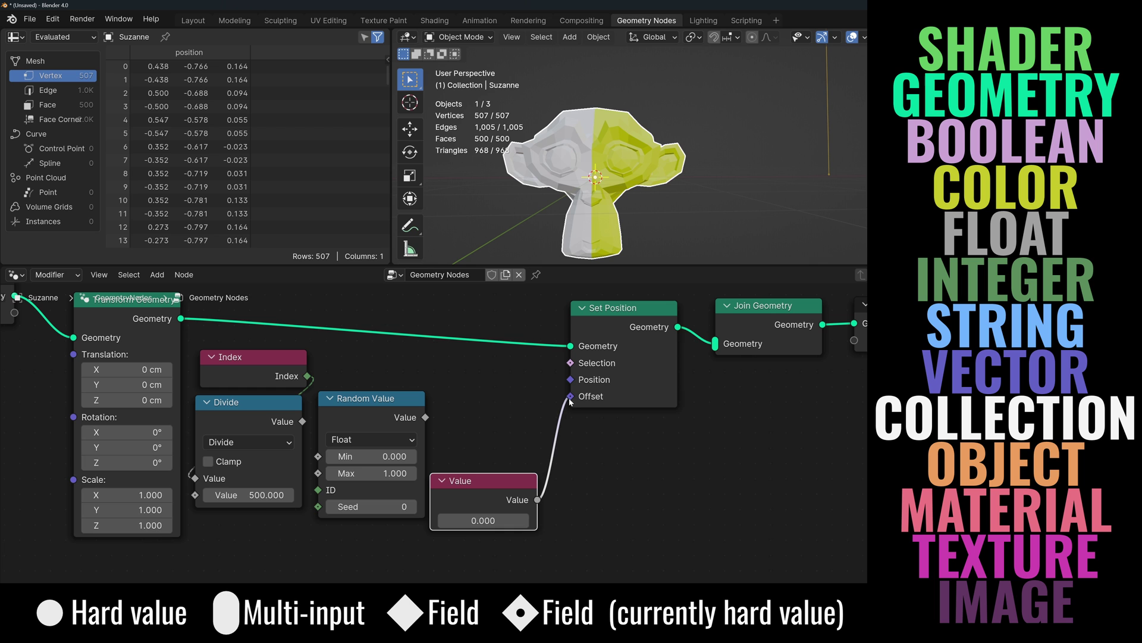
mouse_move(483, 520)
mouse_down()
mouse_move(526, 520)
mouse_move(479, 520)
mouse_up()
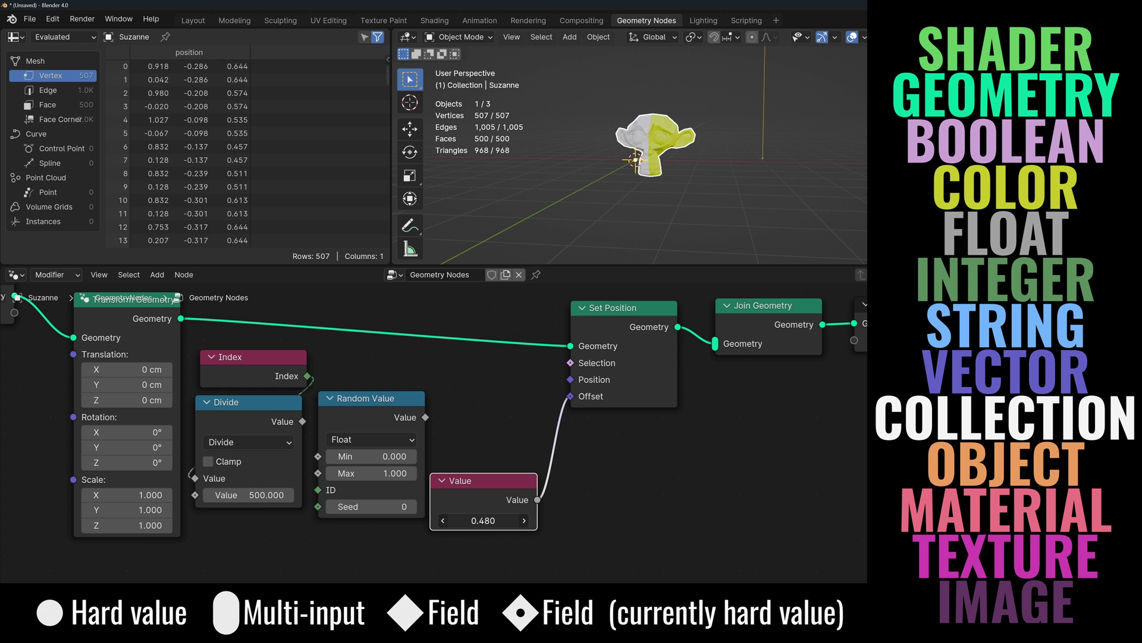
drag(483, 520, 547, 521)
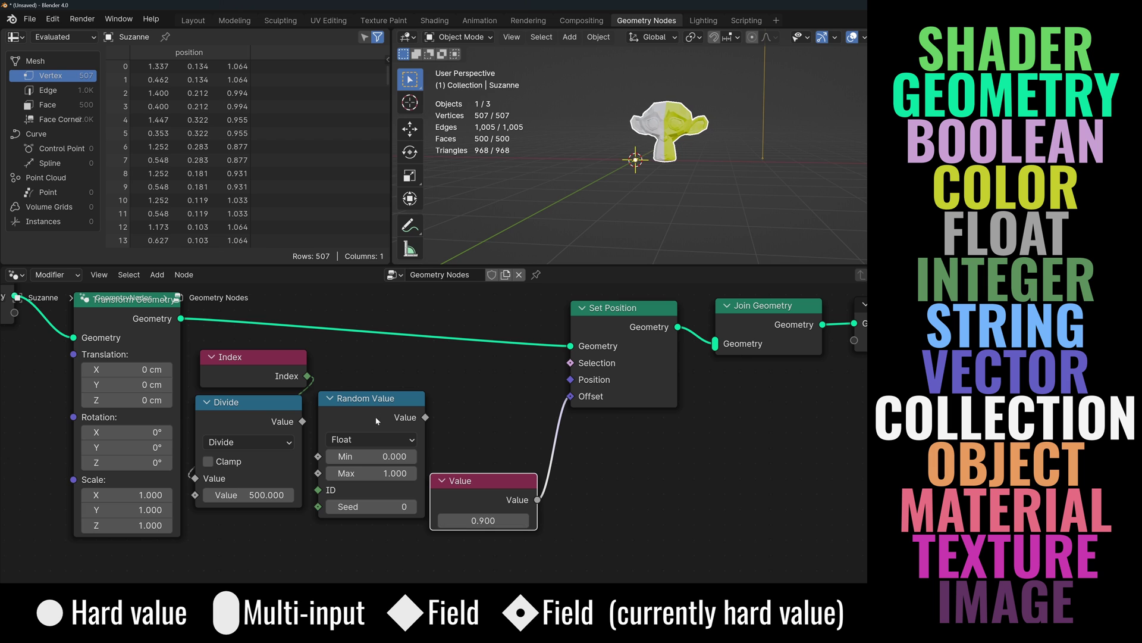
drag(426, 418, 570, 396)
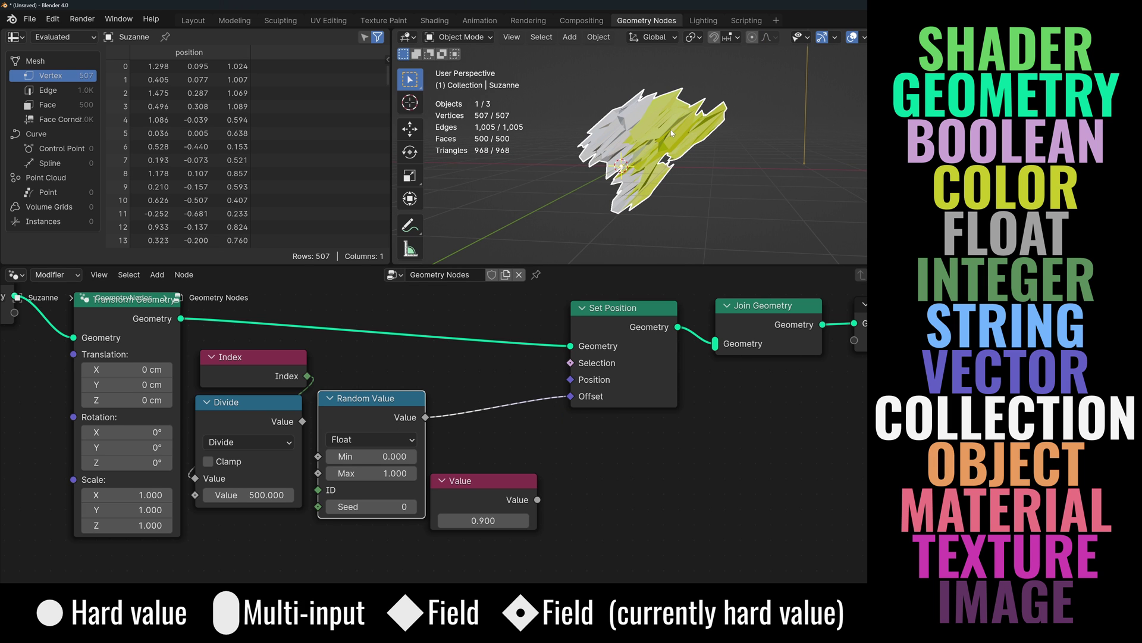
scroll(672, 133, up, 1)
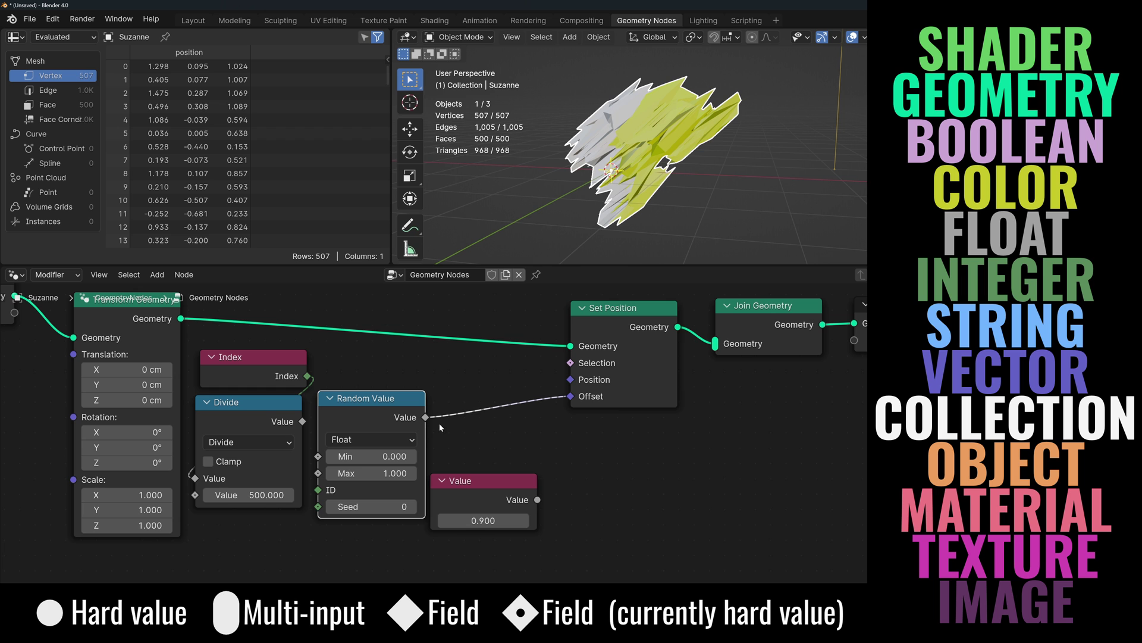